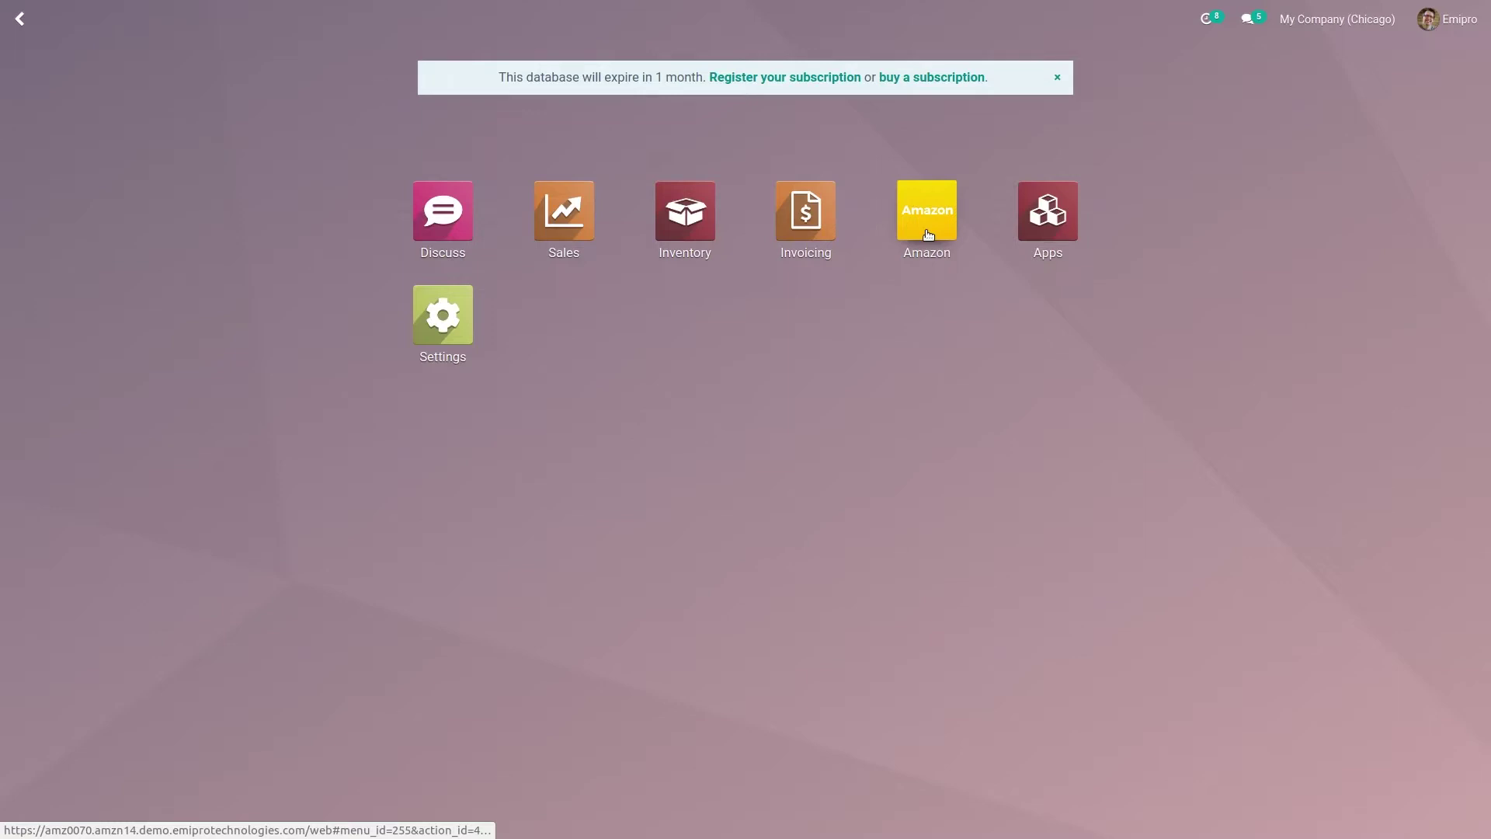
Step: Go to the Amazon app's Amazon Settings page
click(928, 234)
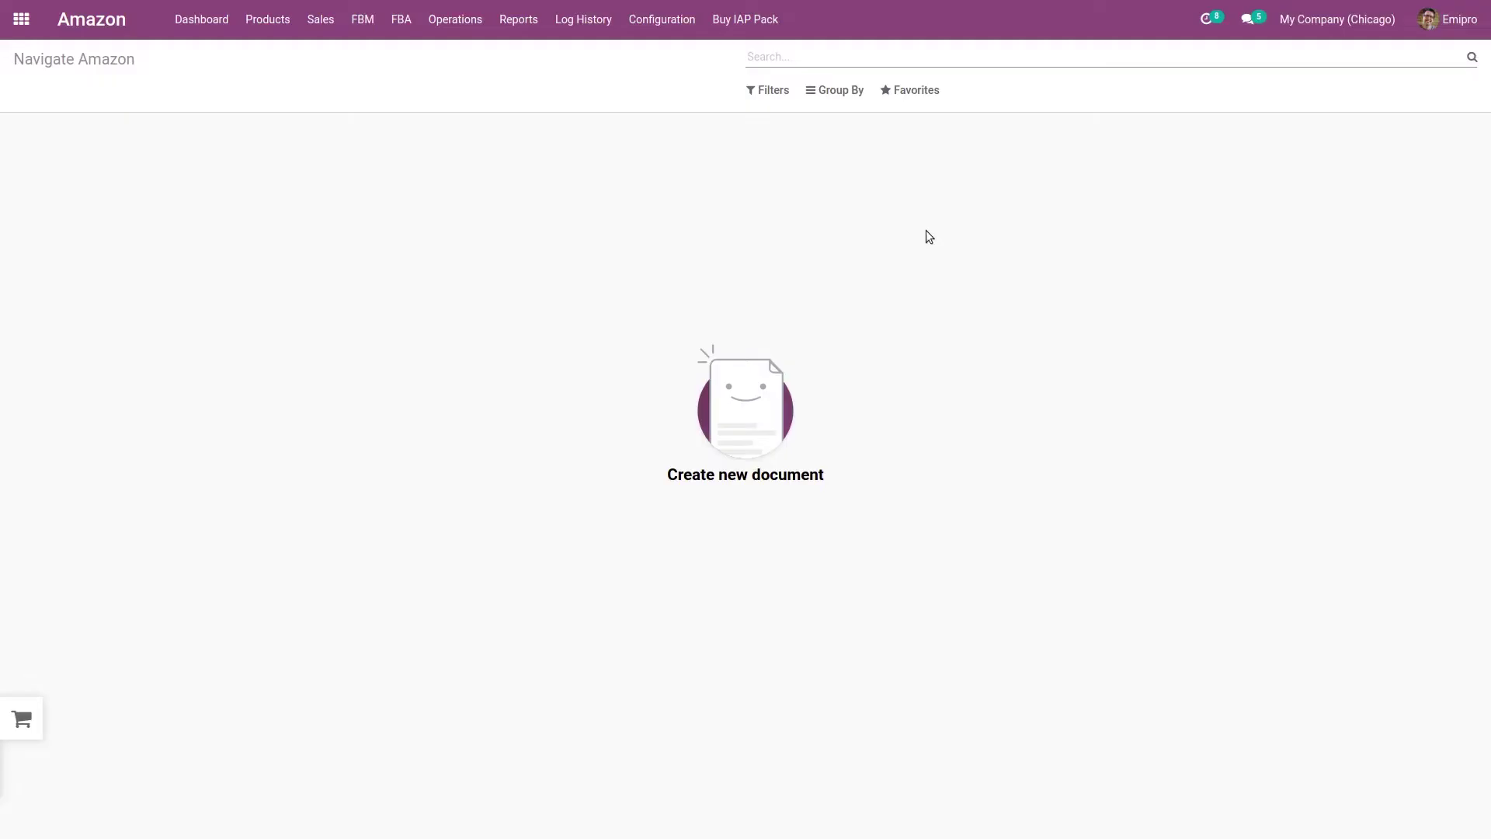
click(659, 21)
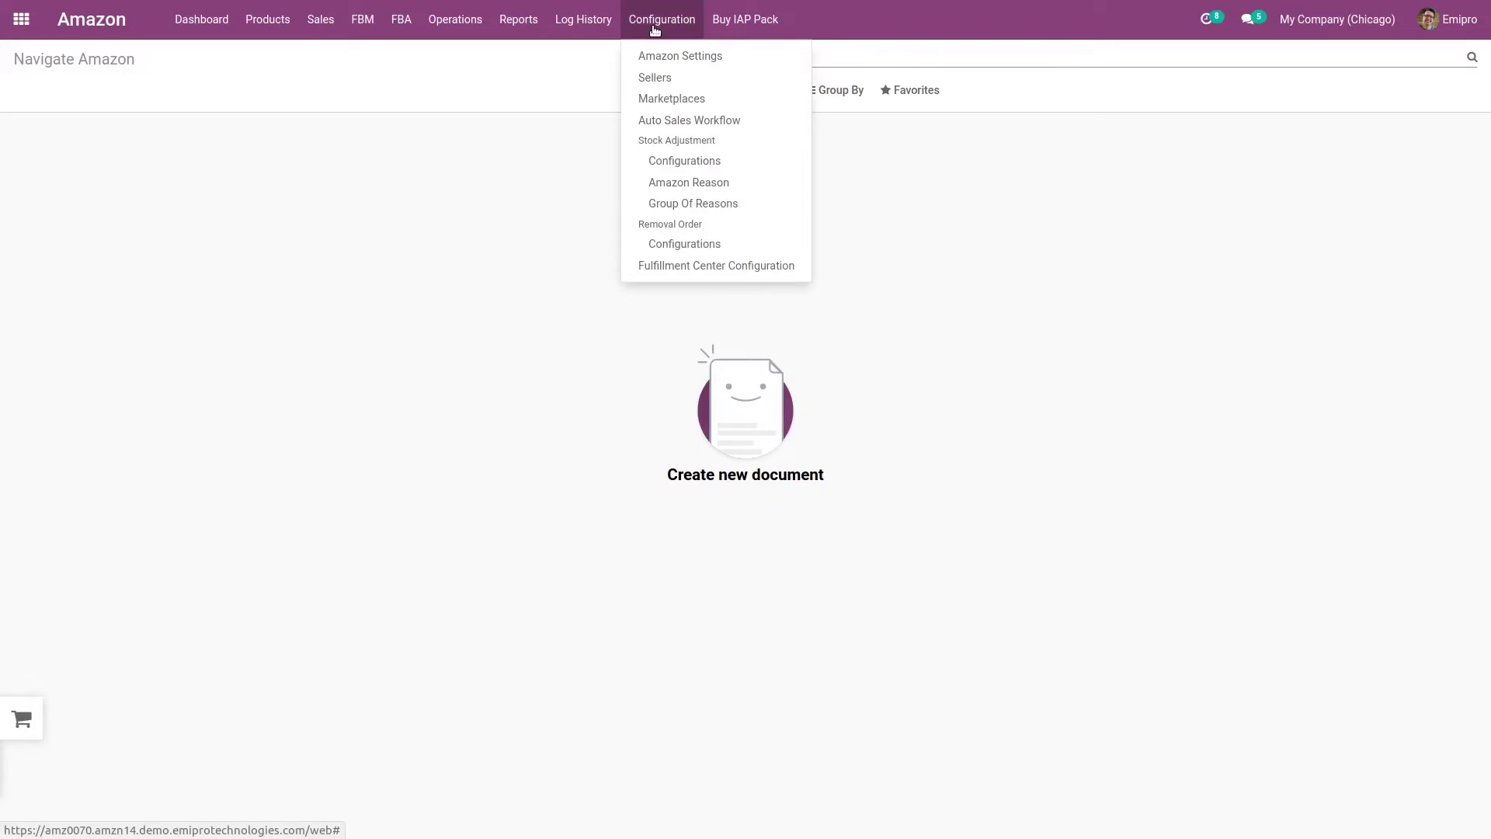
click(680, 61)
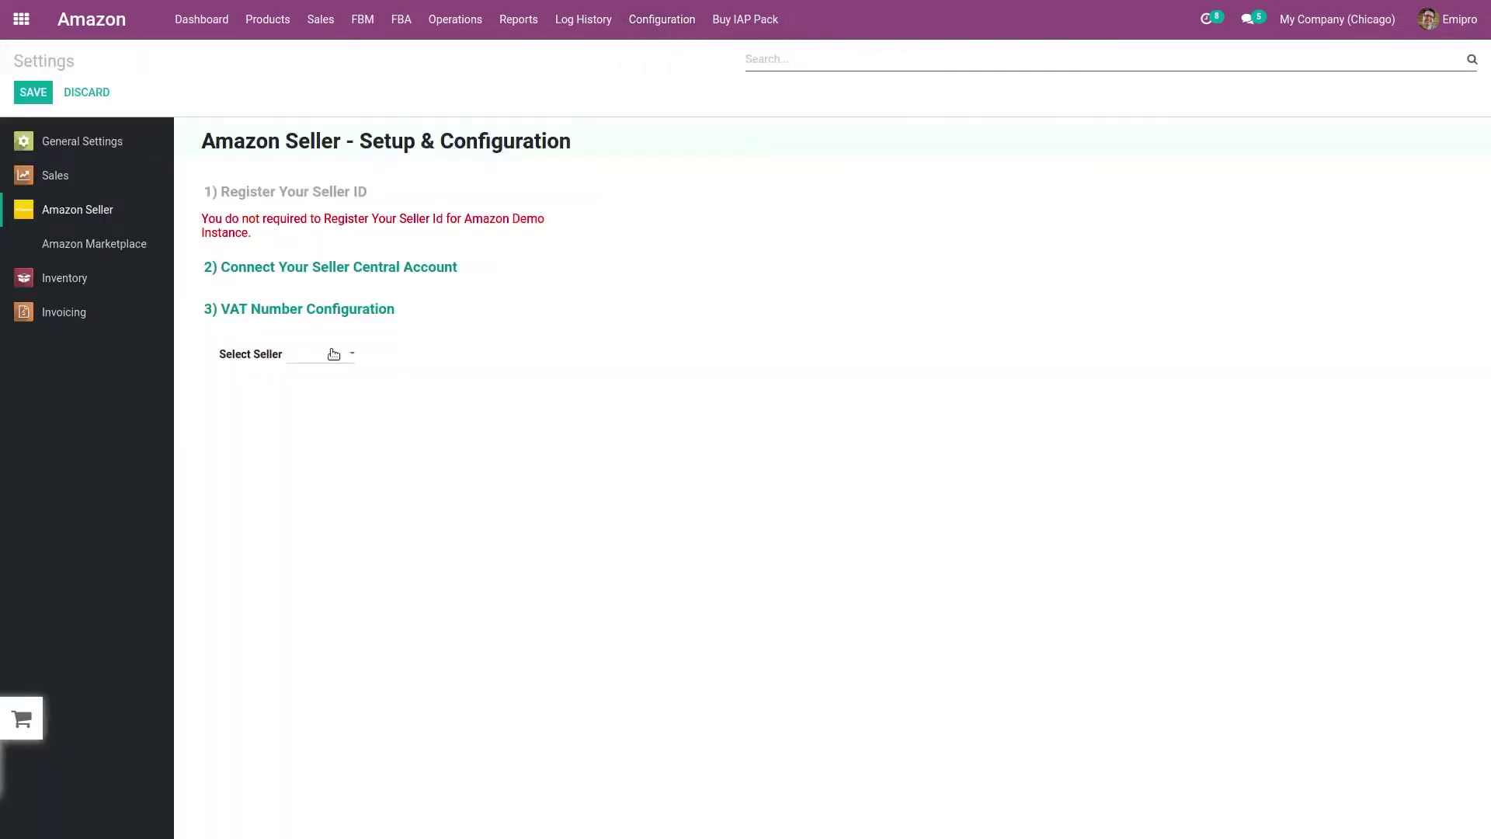
Step: Select the EU seller and start adding more marketplaces, discarding unsaved changes
click(333, 355)
click(325, 393)
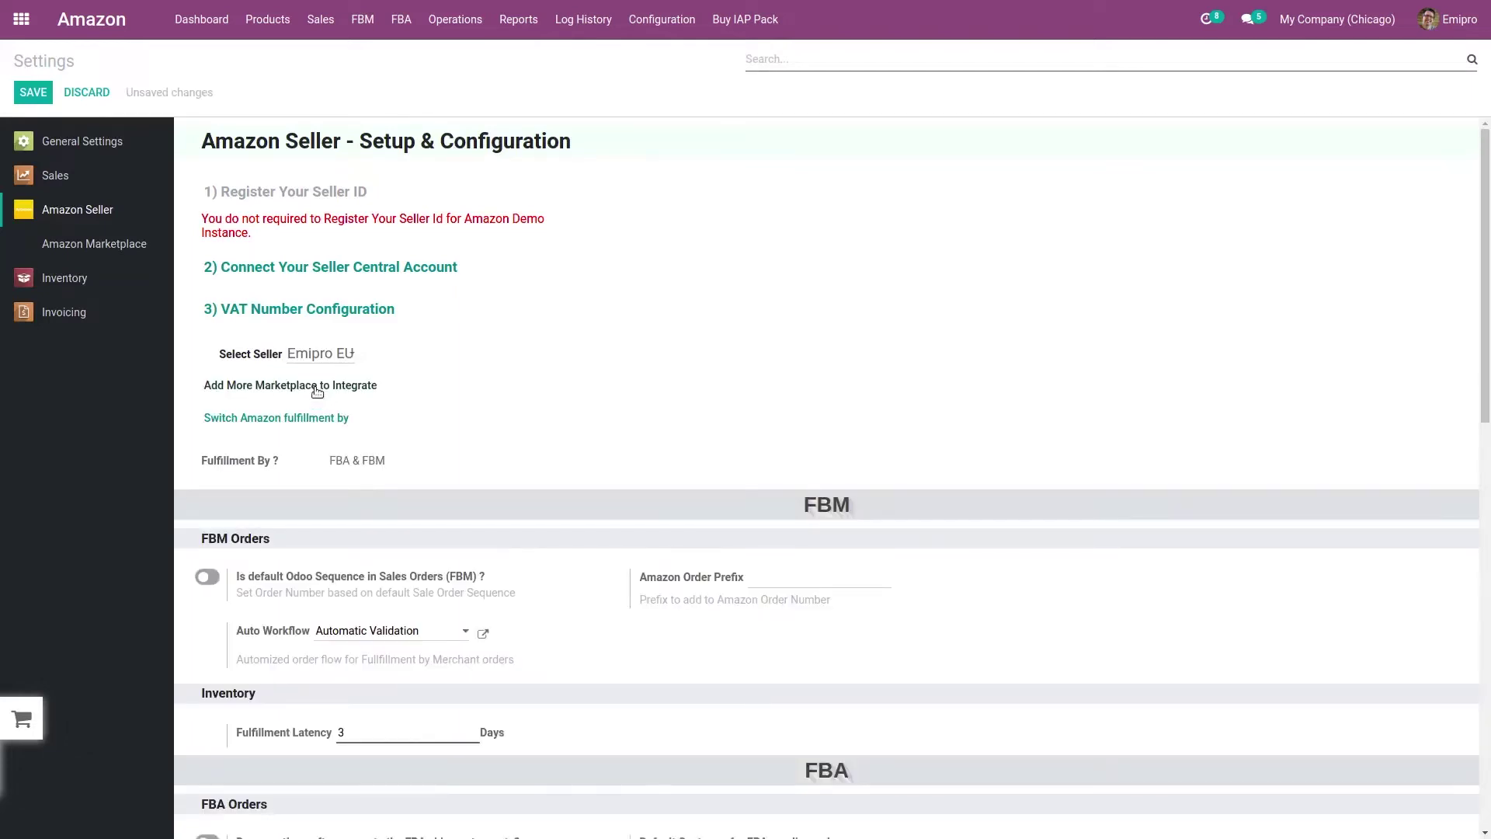
click(317, 387)
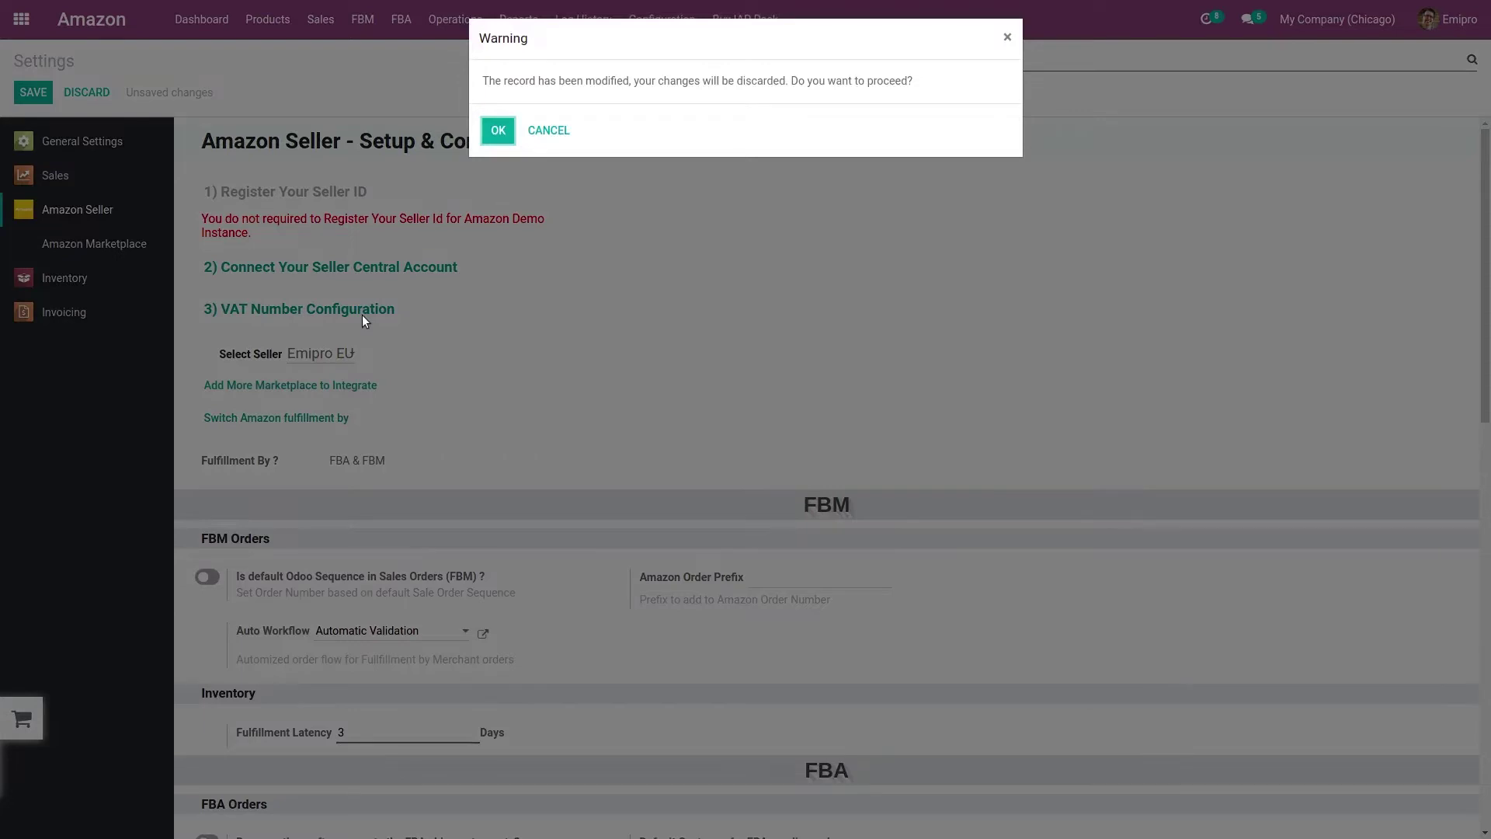
click(498, 131)
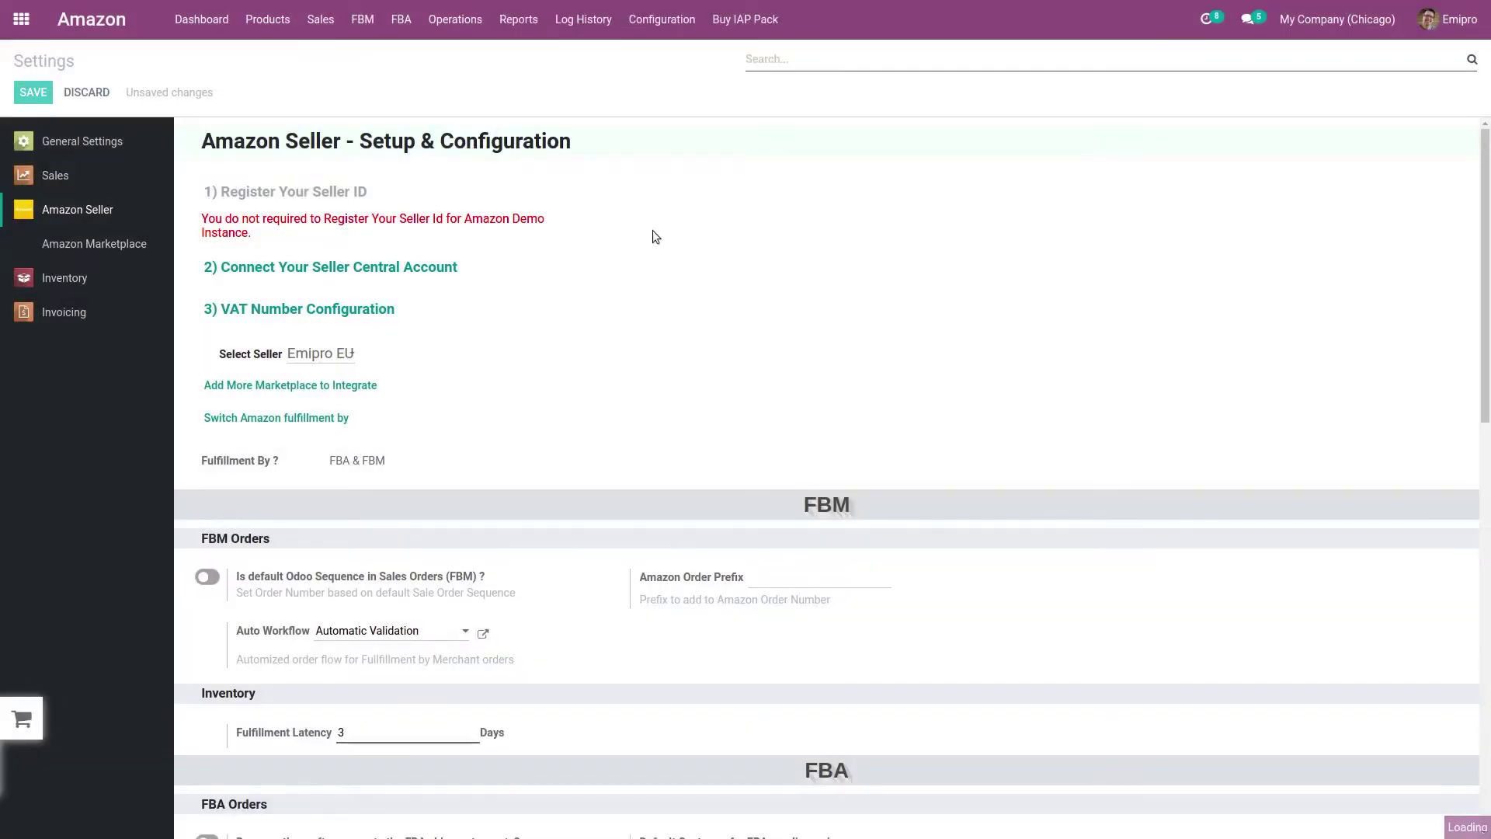
Step: In the Amazon Marketplaces dialog, set the Amazon Program to MCI
click(435, 317)
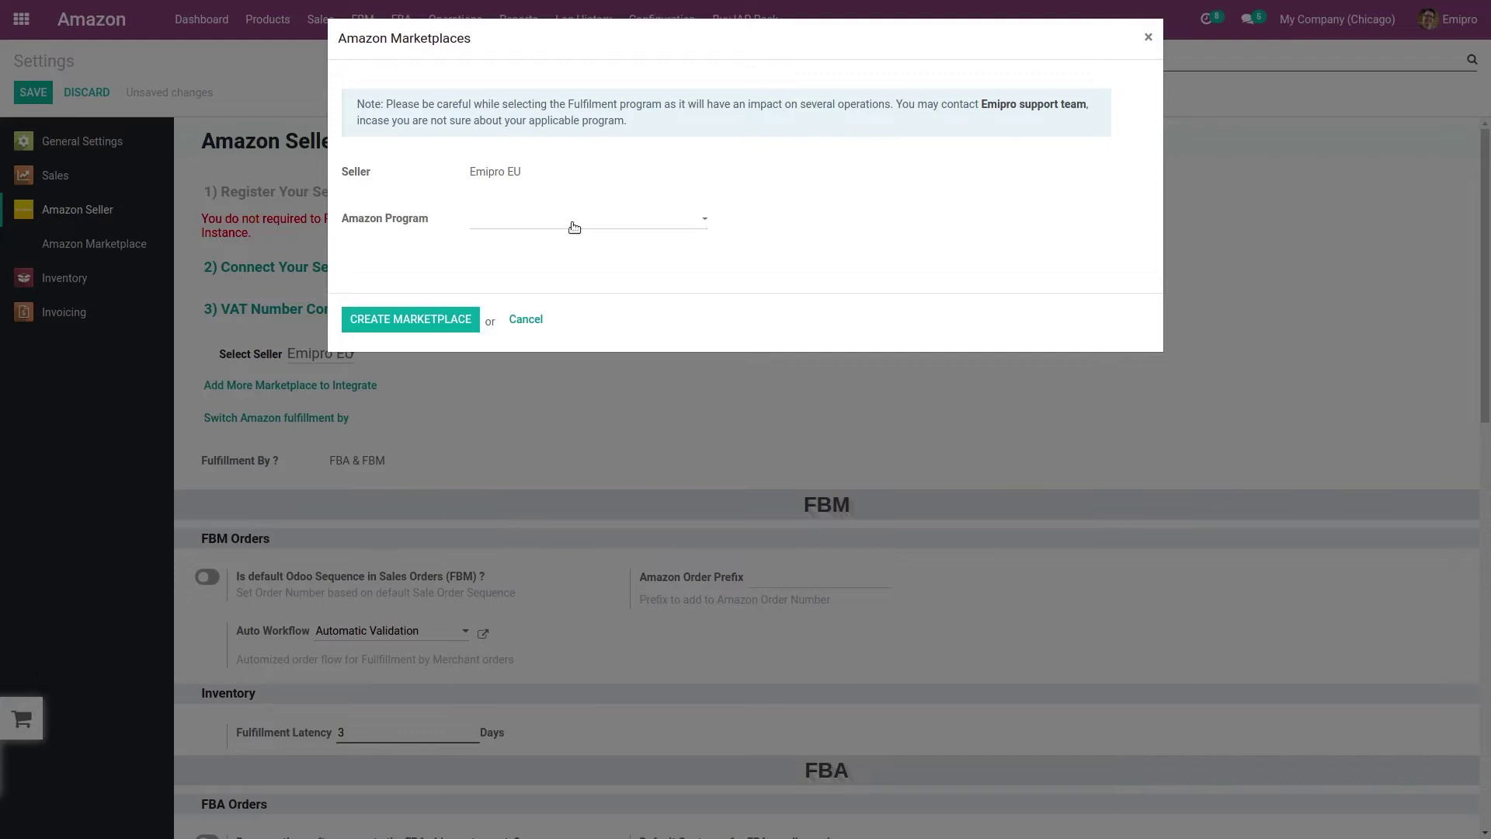
click(574, 225)
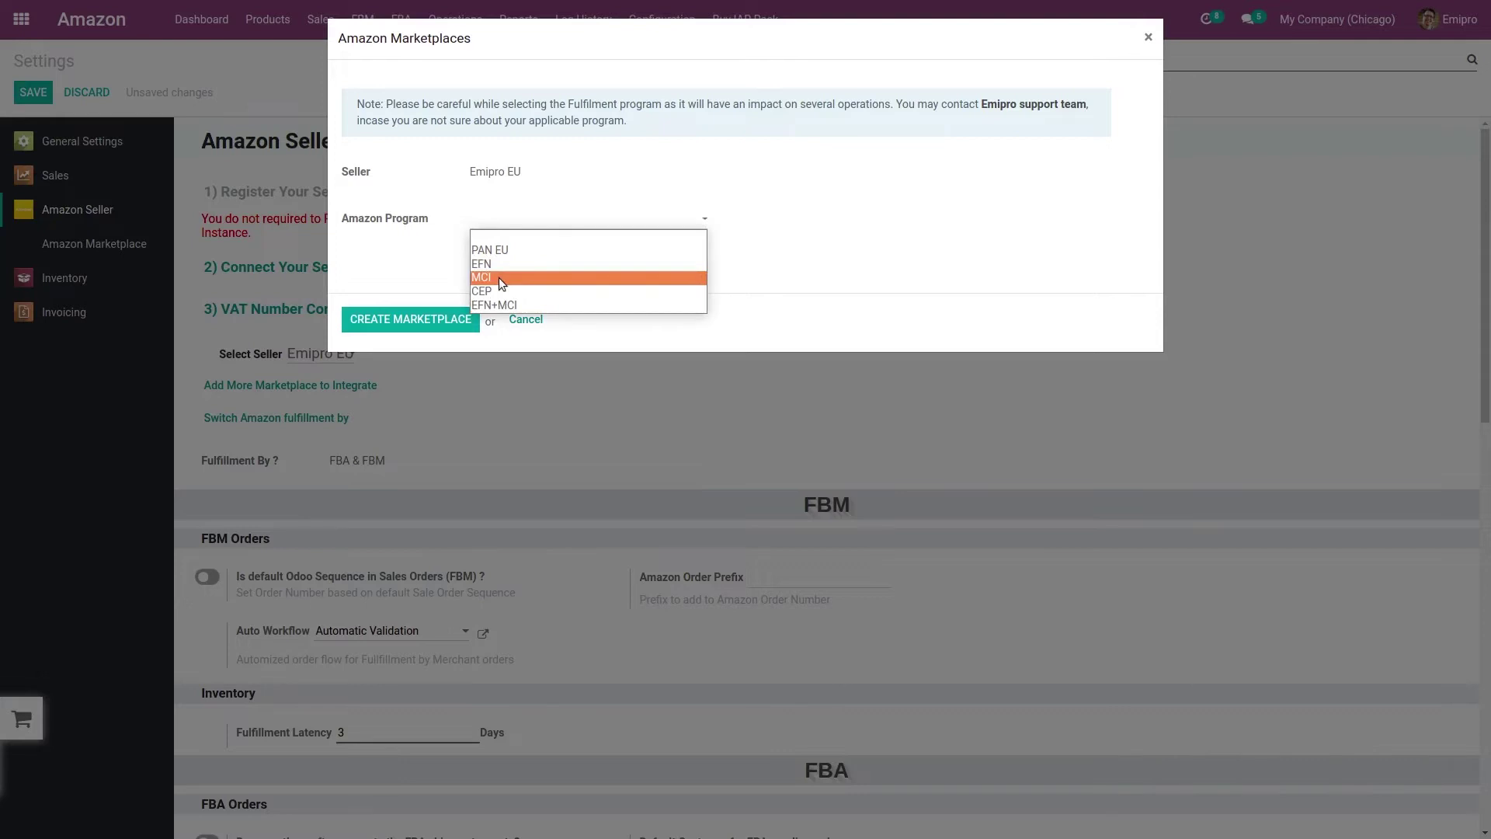
click(499, 277)
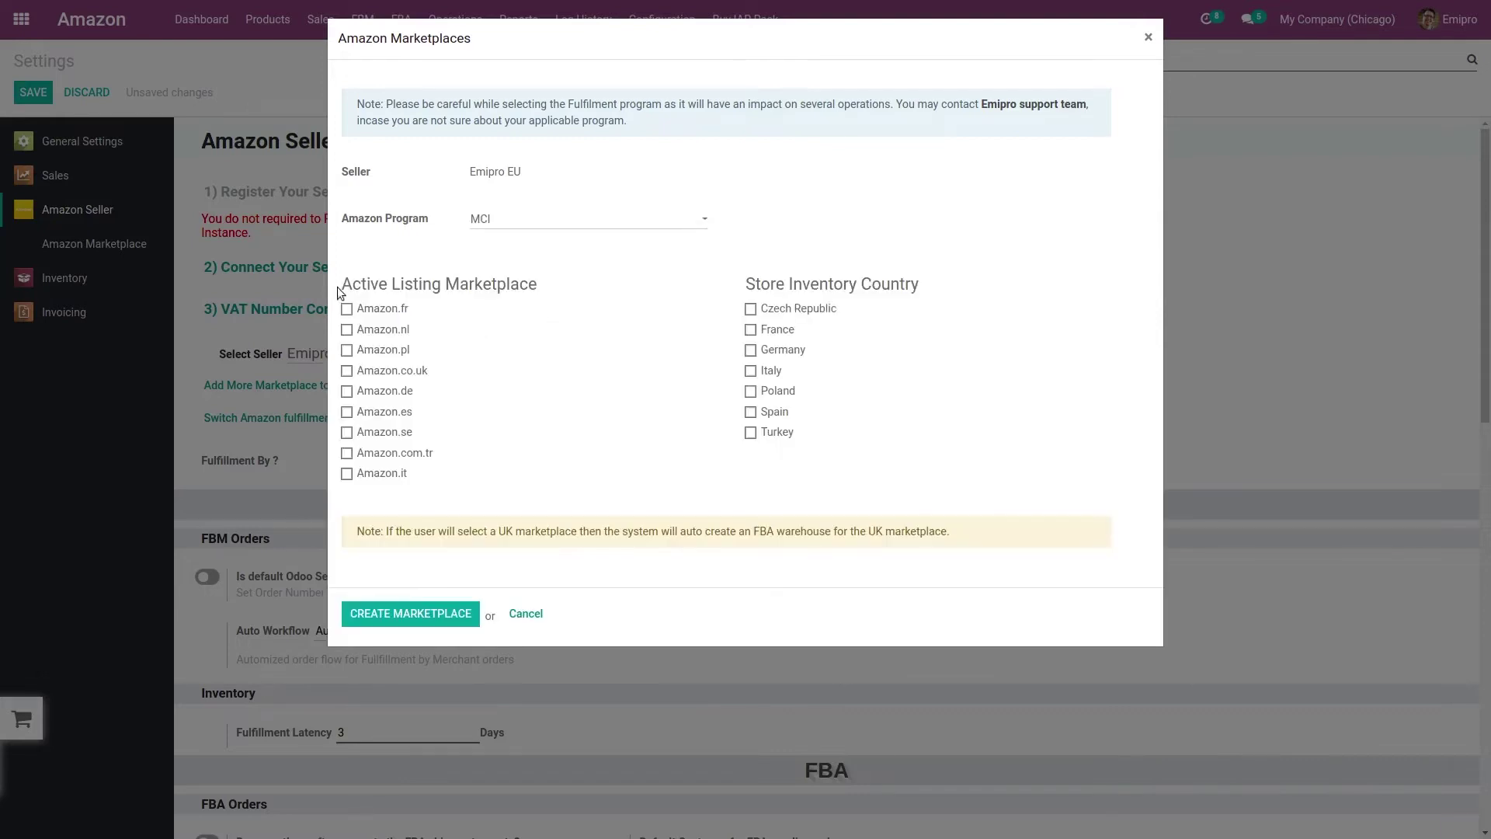
Step: Review the listing and storage sections, then tick Czech Republic and Germany as store inventory countries
drag(339, 292, 545, 293)
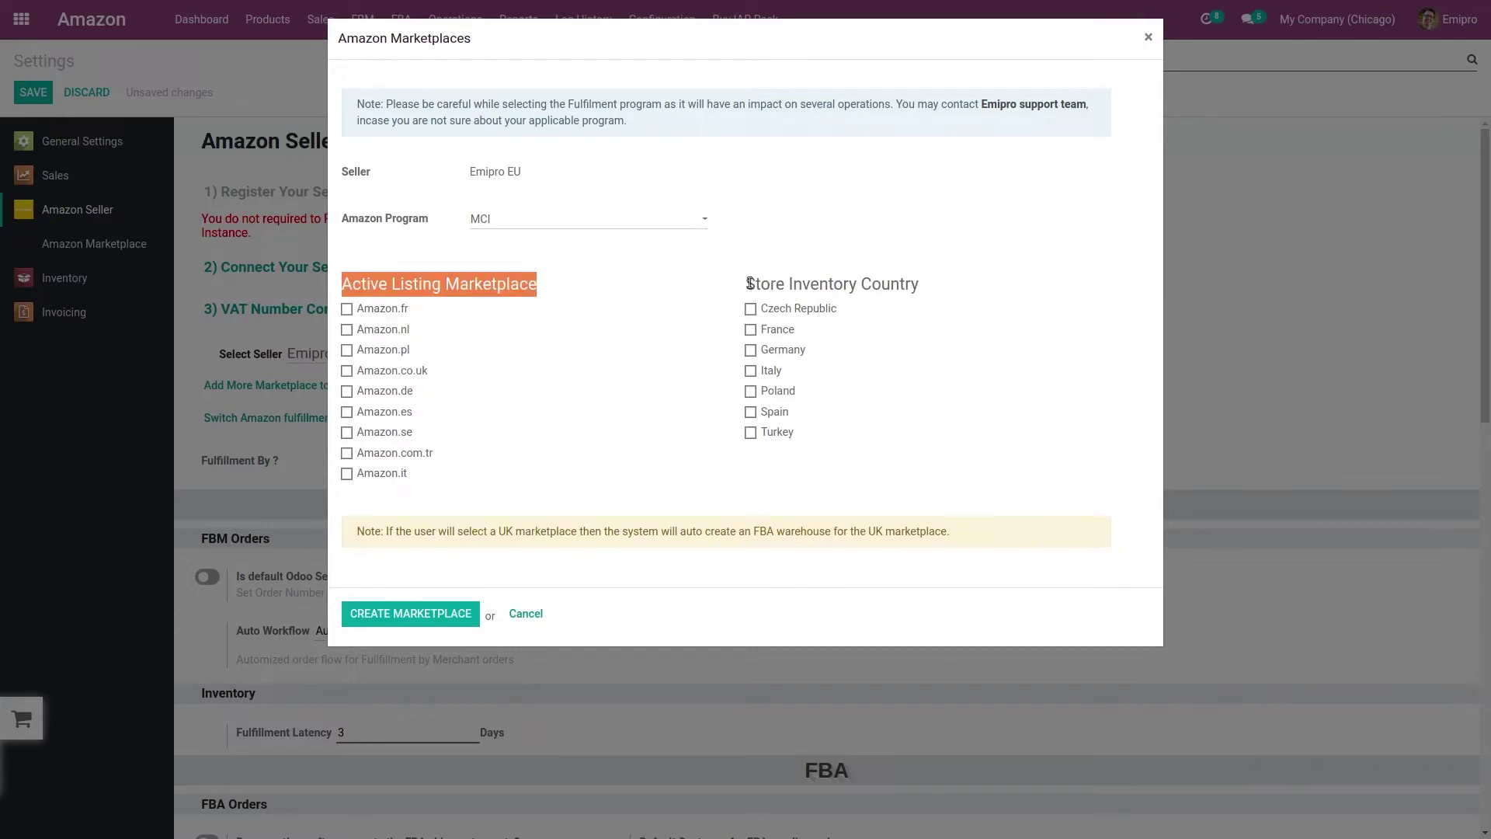
drag(747, 284, 922, 289)
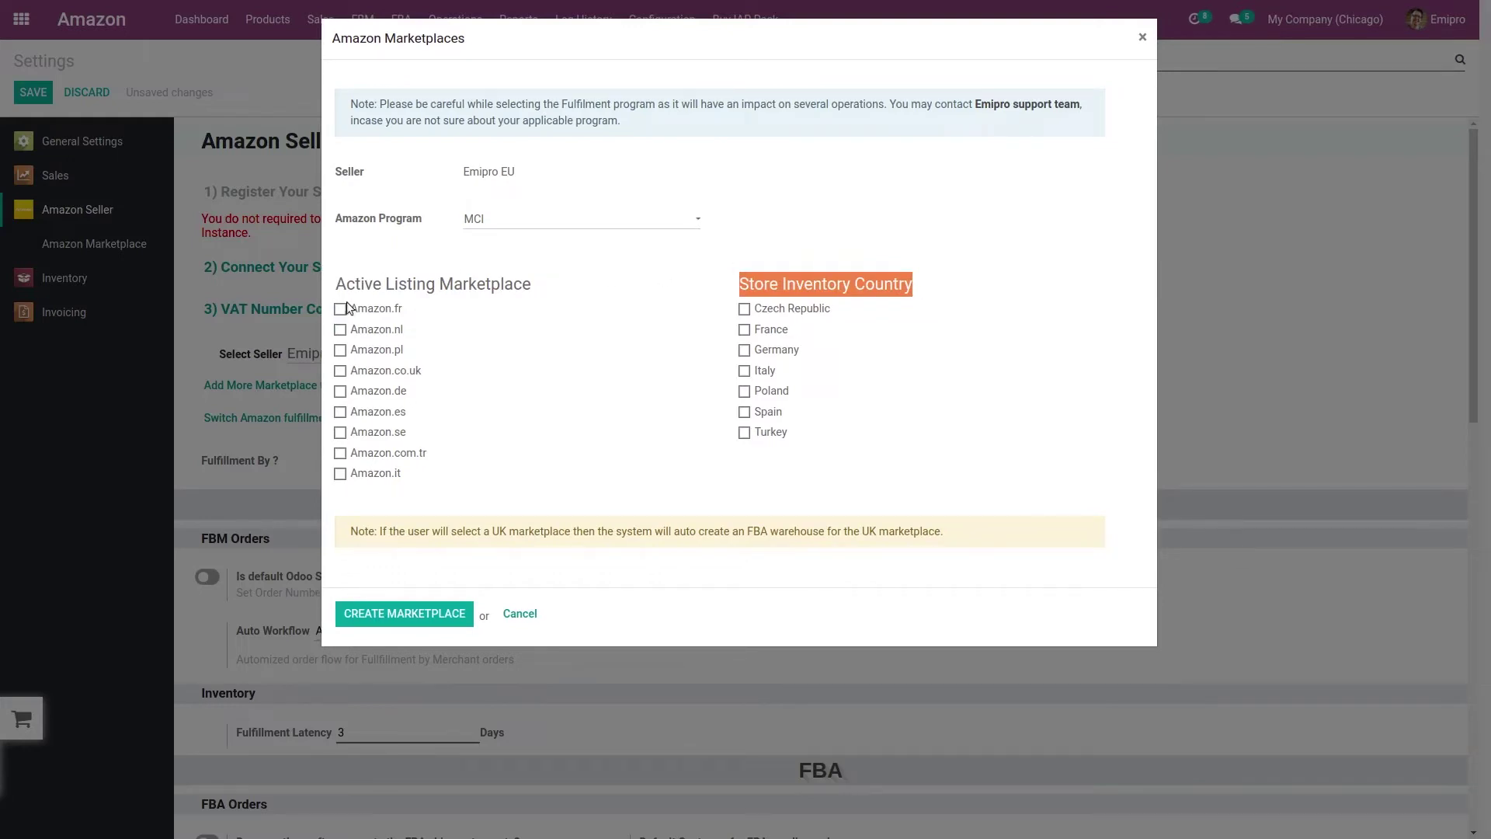
drag(344, 286, 529, 288)
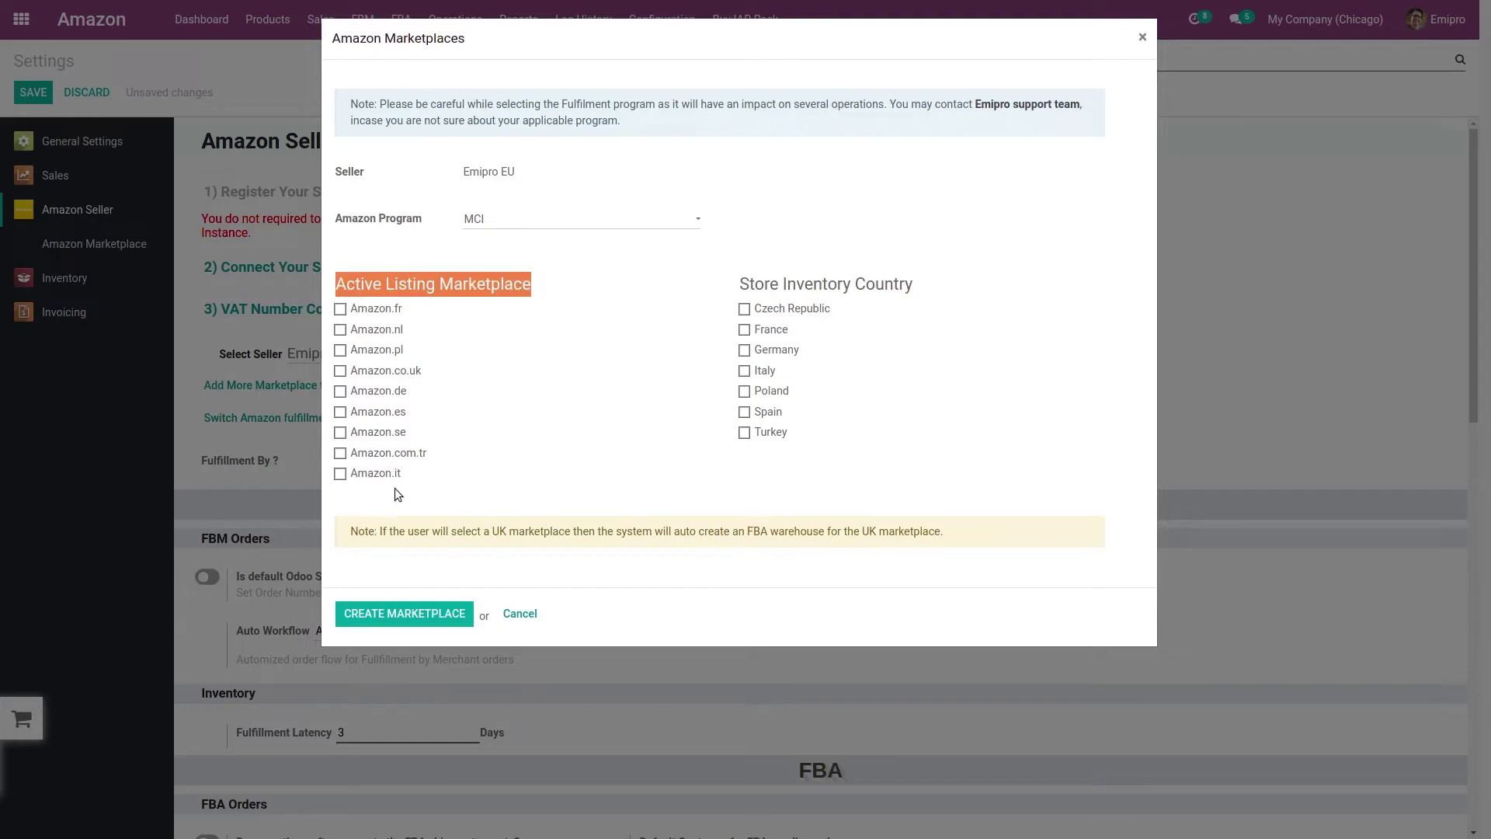
drag(741, 284, 906, 282)
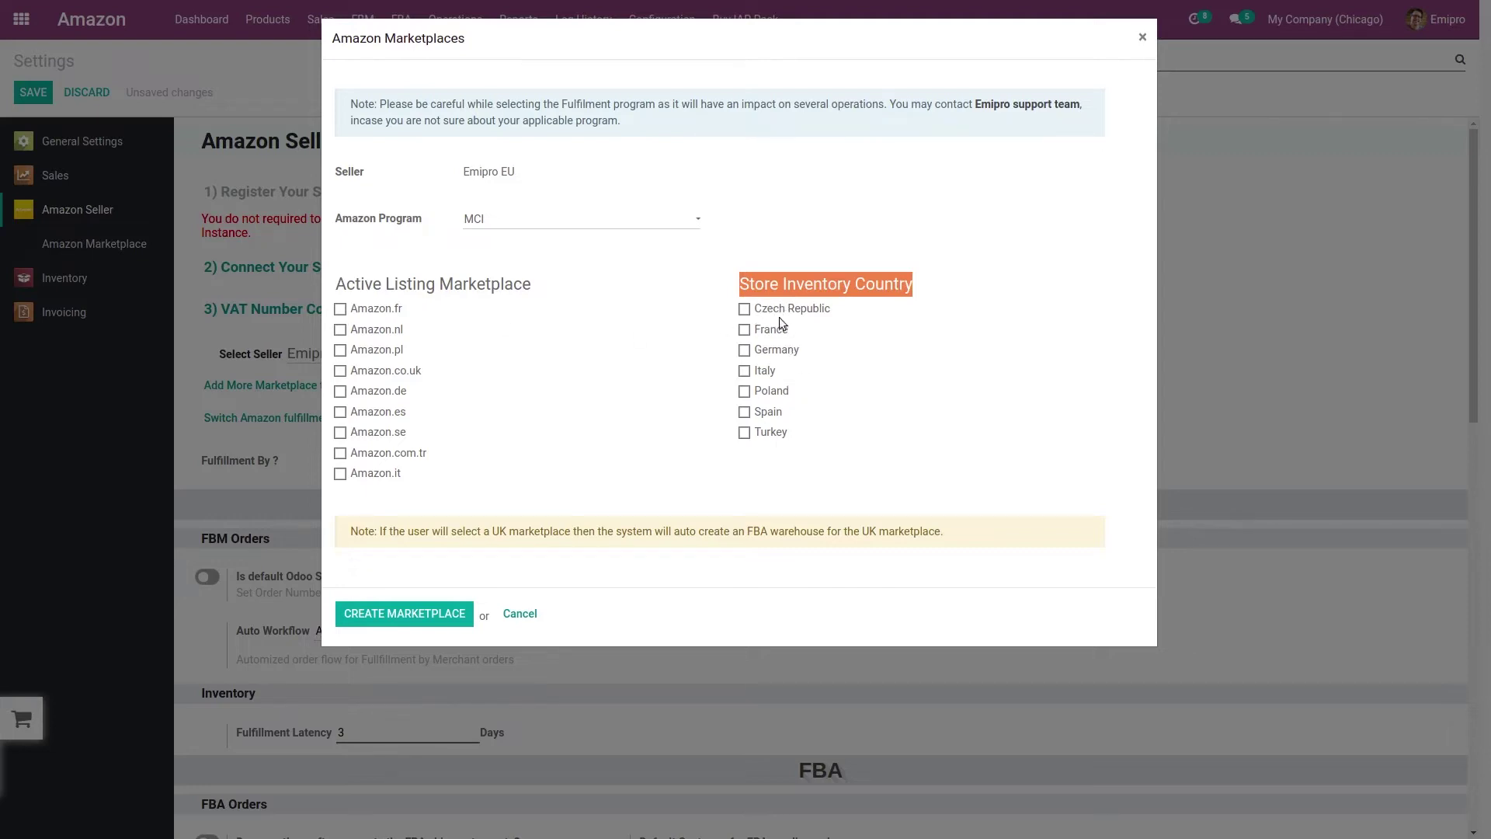
click(745, 310)
click(744, 350)
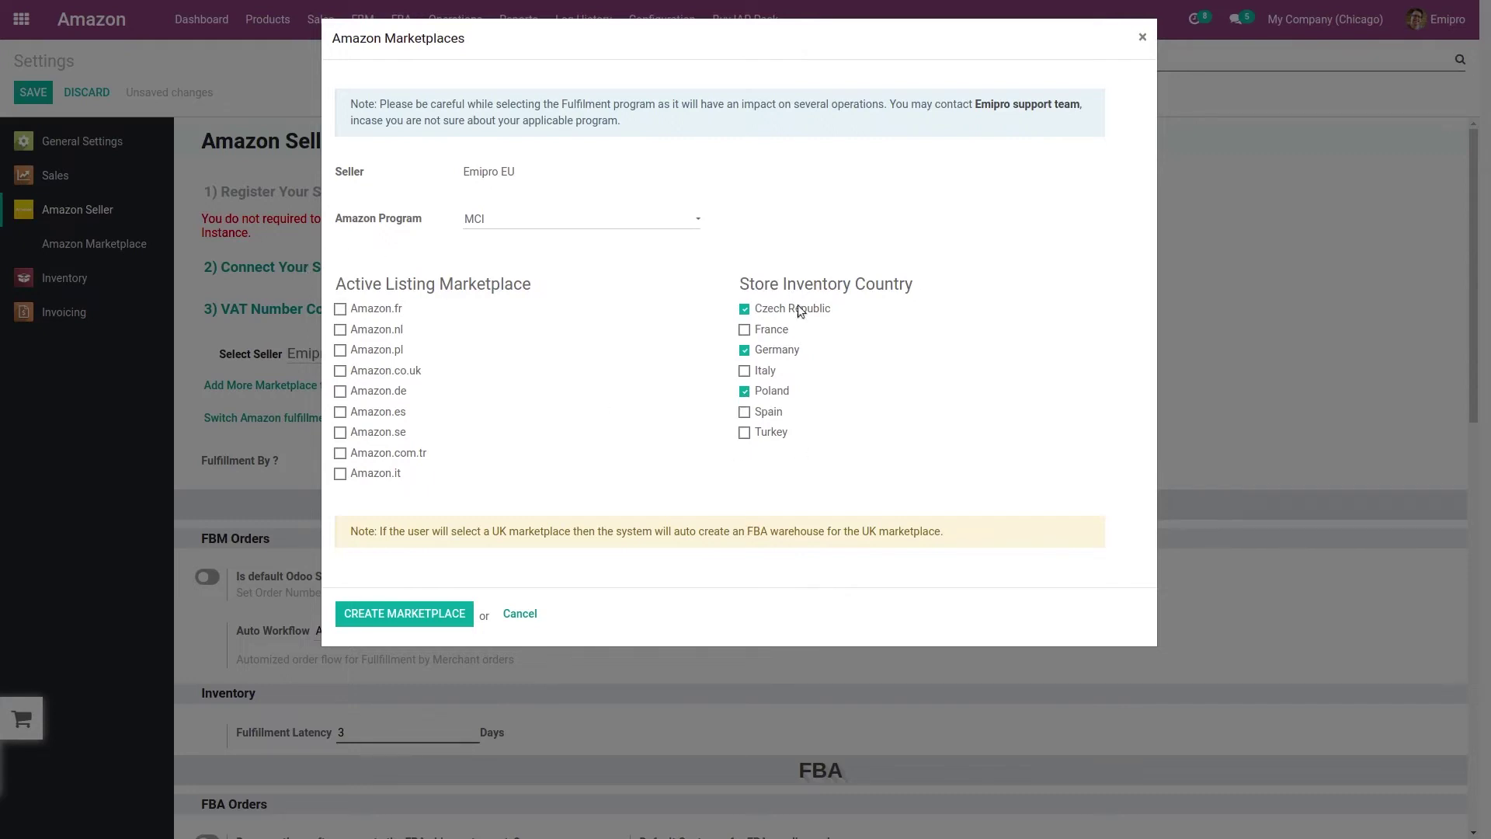
Step: Tick Amazon.nl and Amazon.se as active listing marketplaces
drag(738, 284, 931, 292)
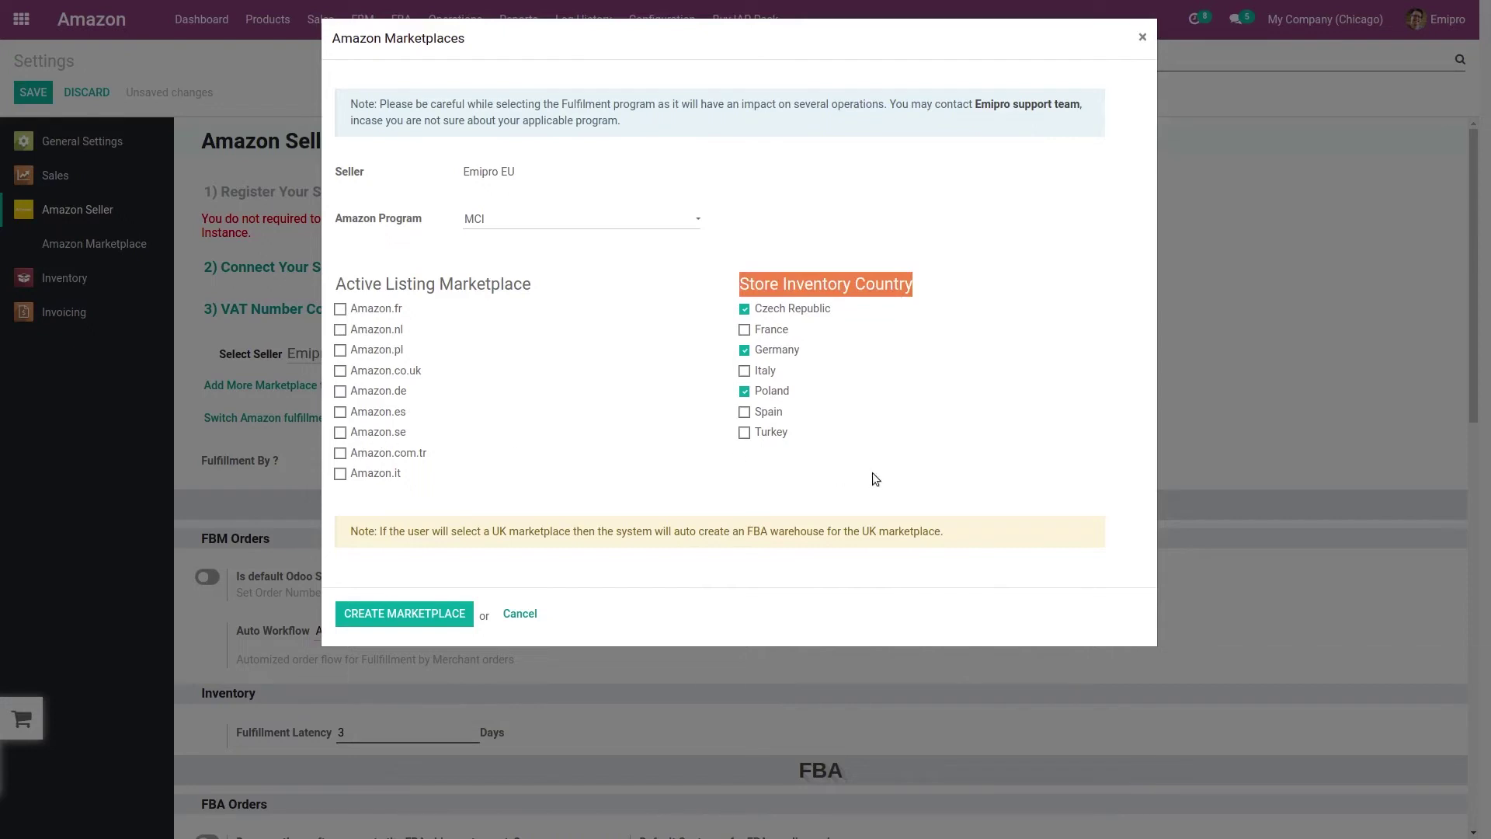
click(340, 330)
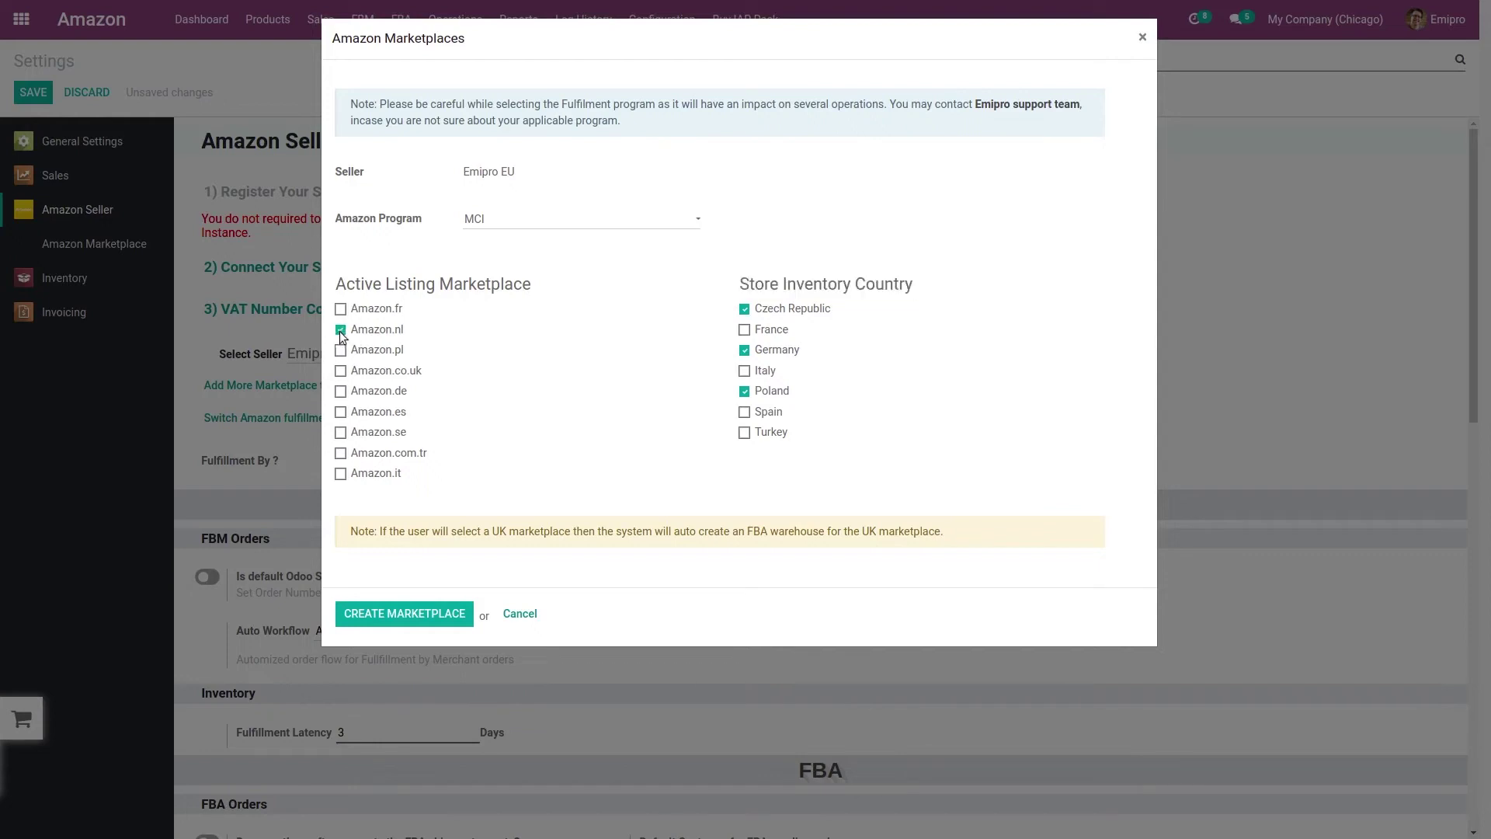
click(341, 432)
Step: Point out Amazon.co.uk and the note about its automatic UK FBA warehouse
drag(351, 370, 416, 373)
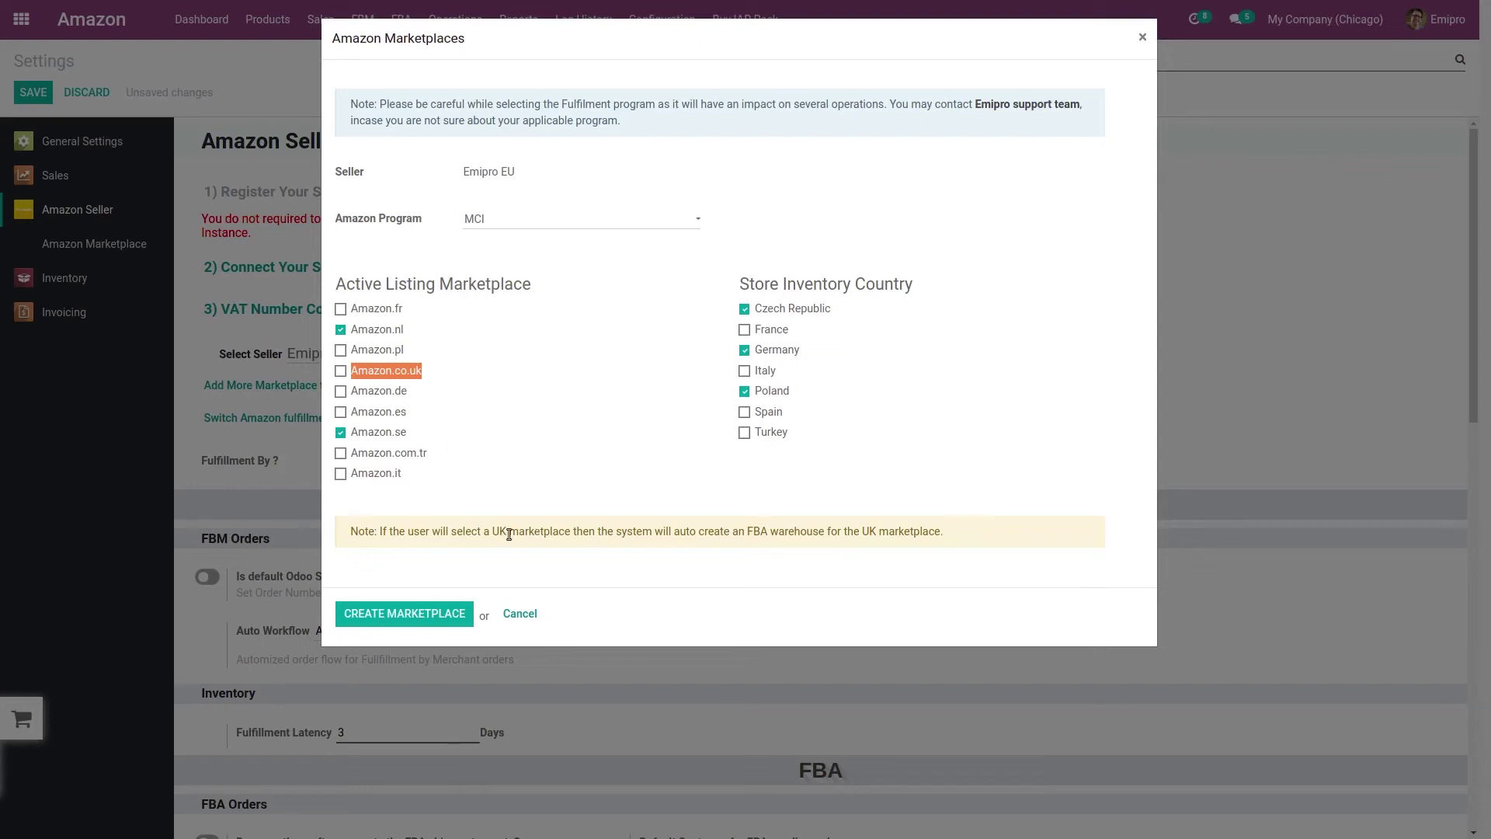
drag(509, 534, 589, 534)
drag(714, 533, 860, 530)
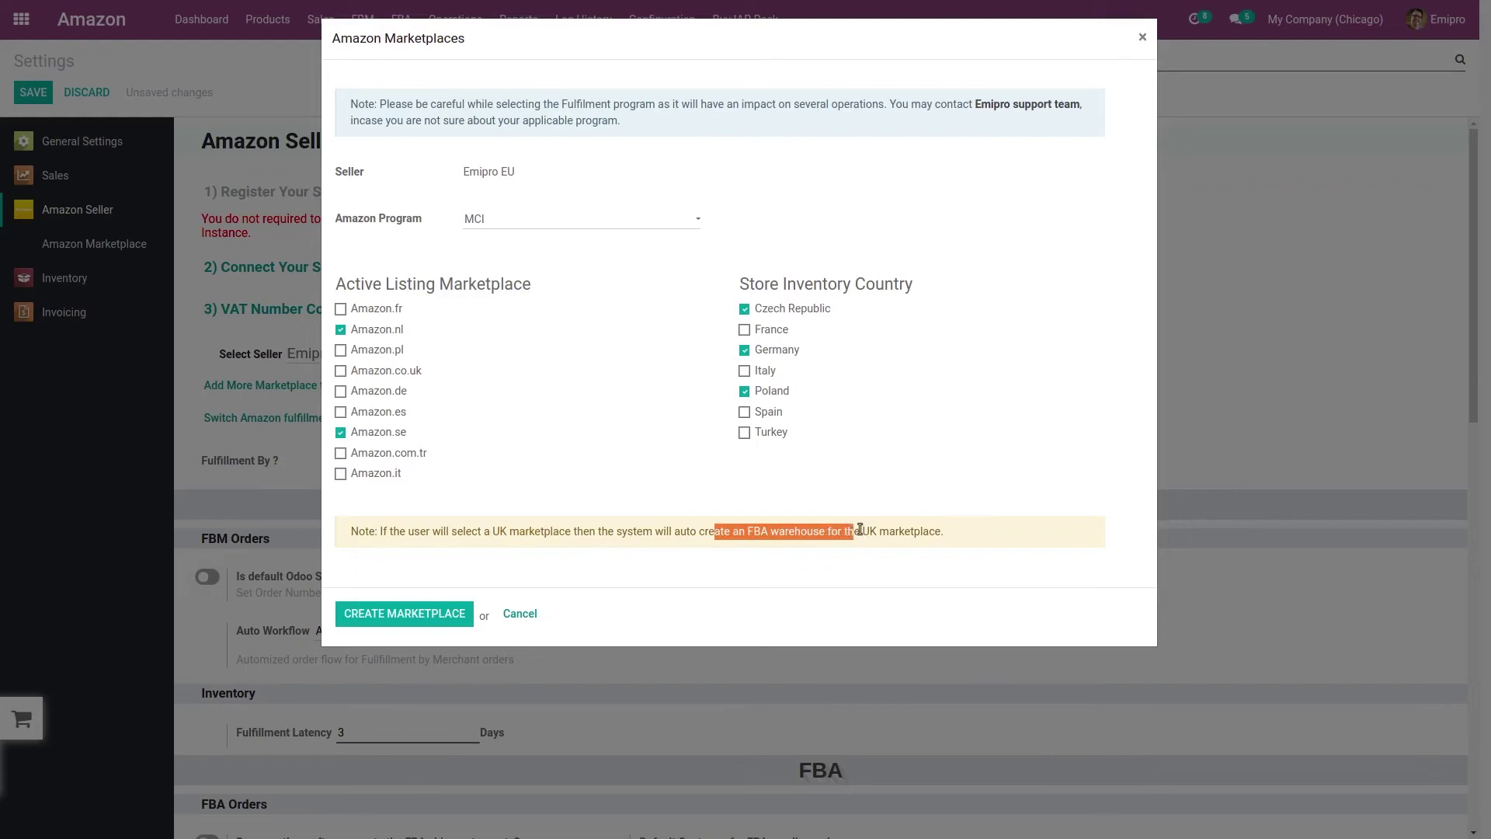
drag(387, 372, 426, 373)
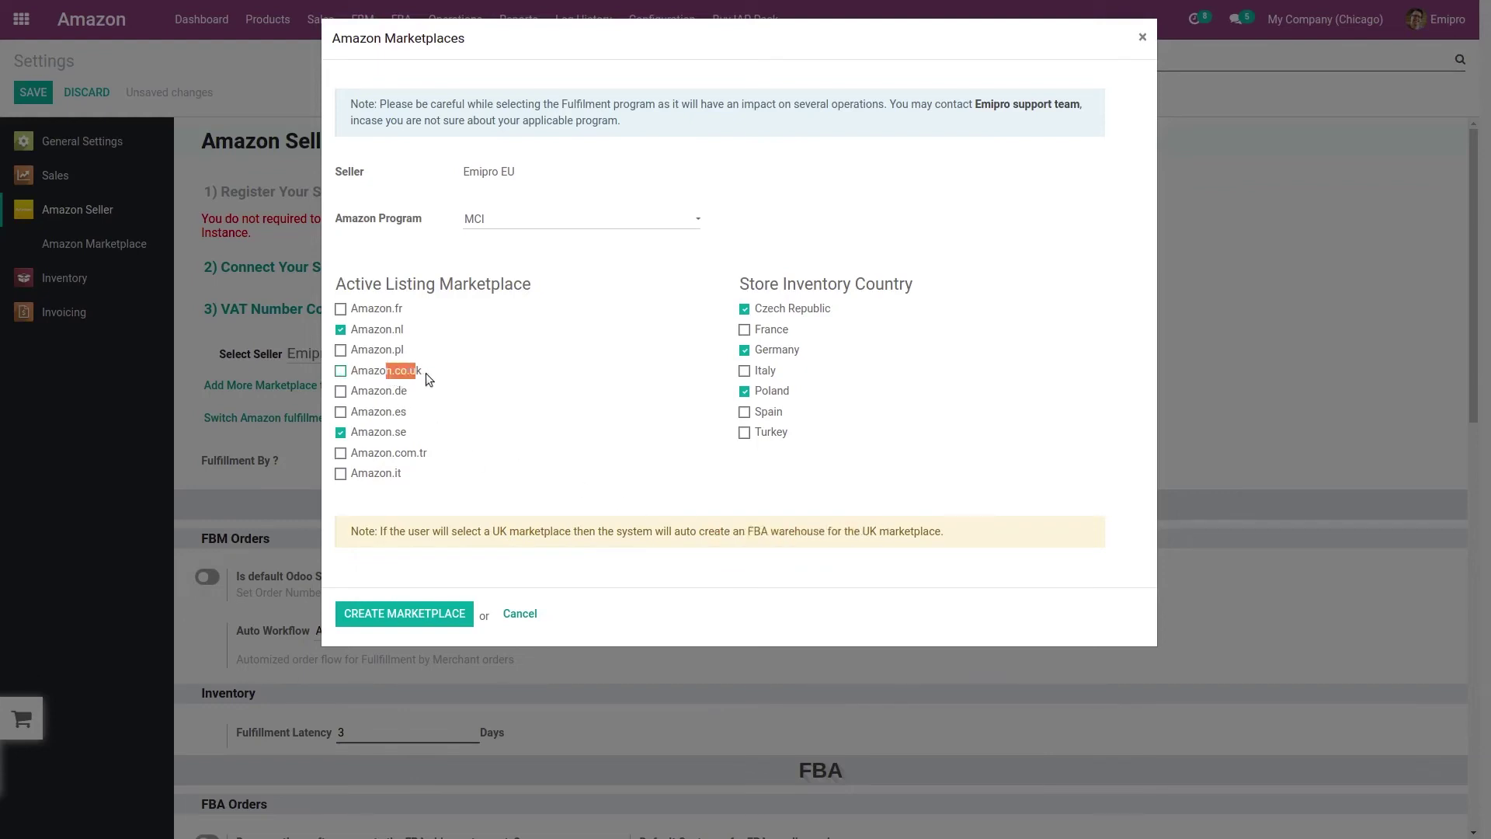
click(557, 332)
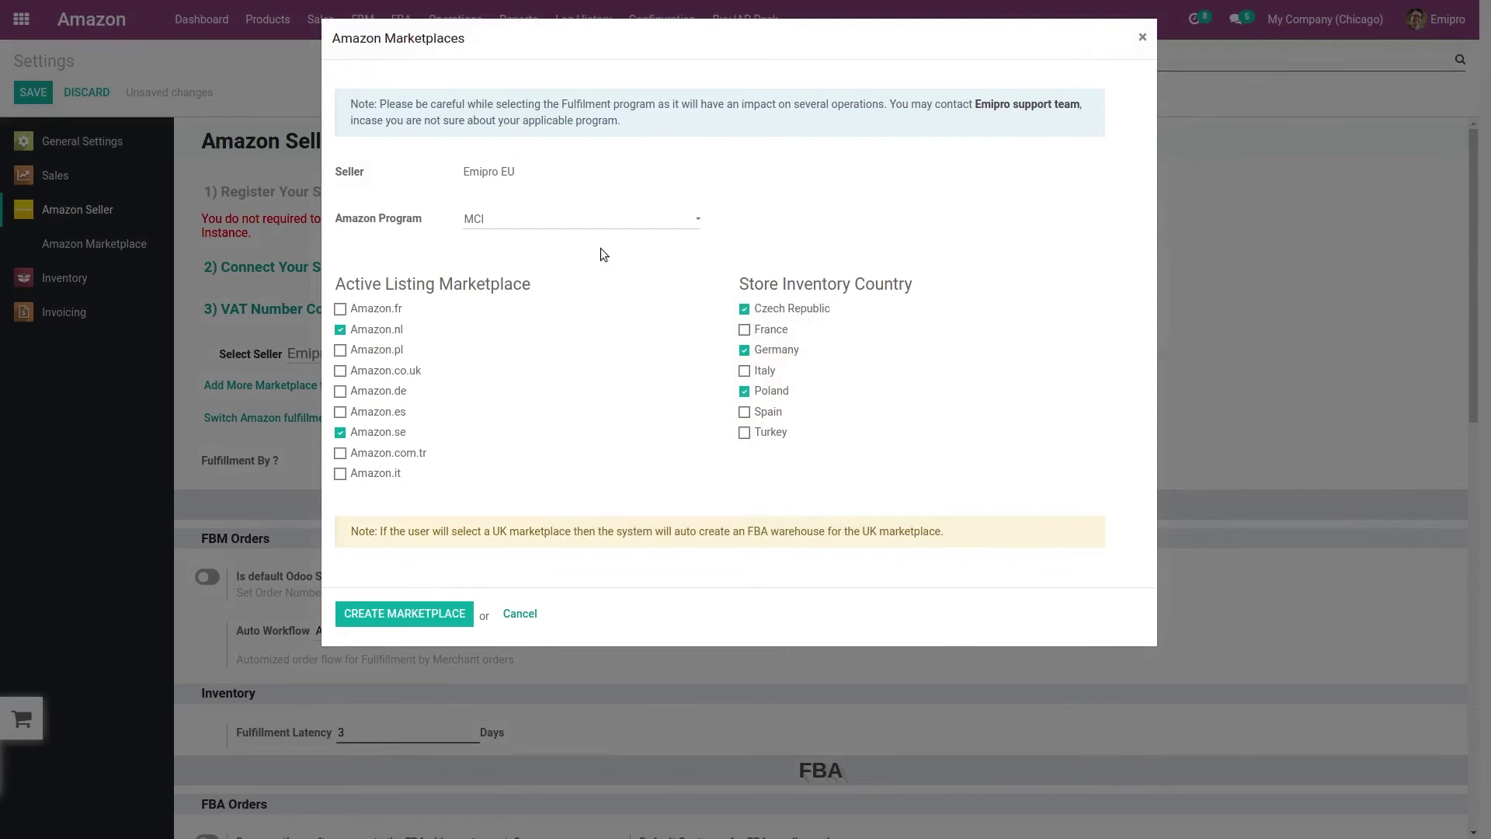
Step: Switch to EFN+MCI, list on Amazon.fr, .pl and .es, and store stock in Czech Republic
click(645, 221)
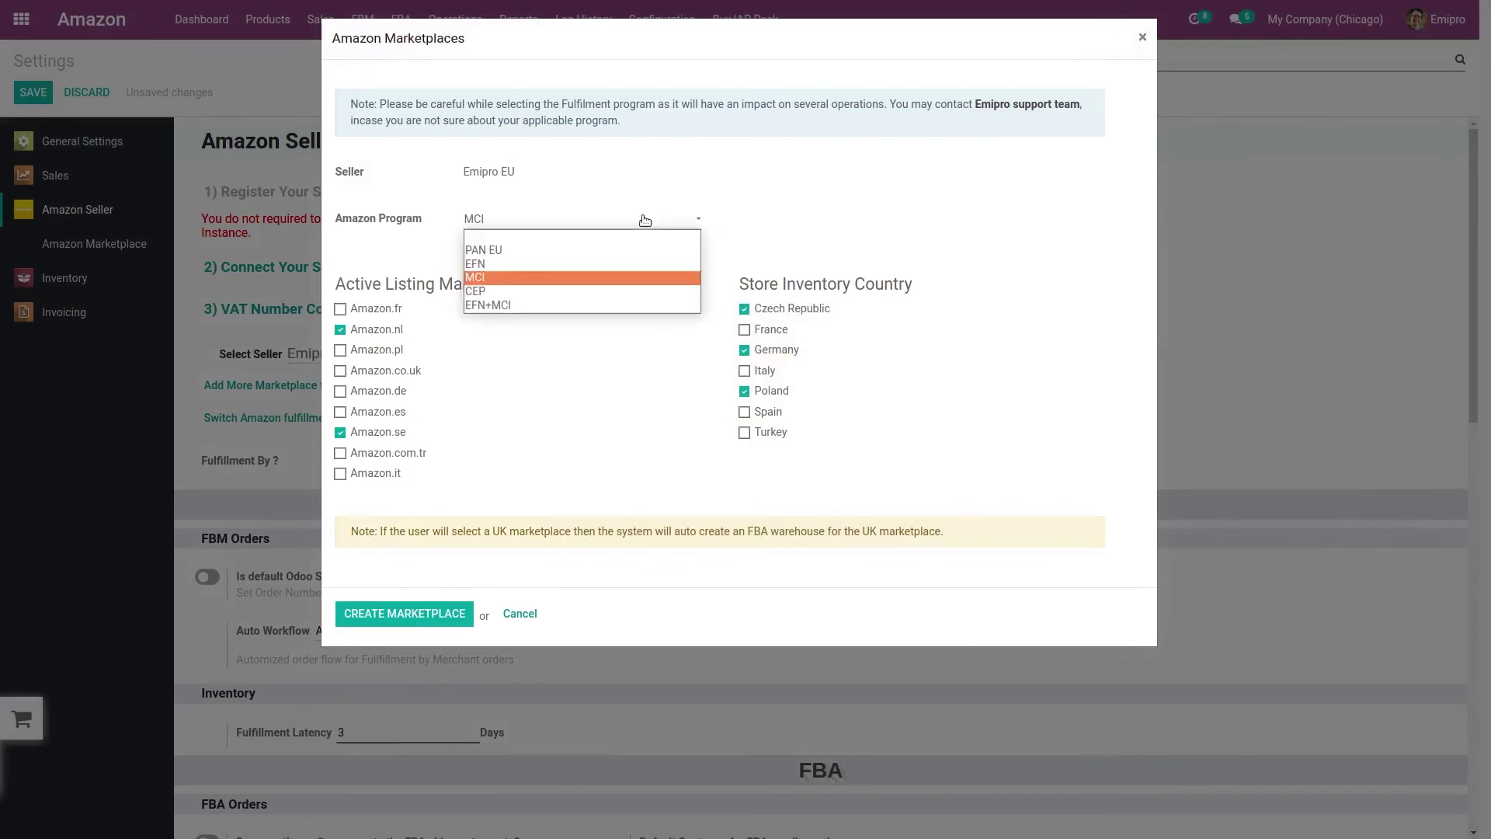
click(506, 306)
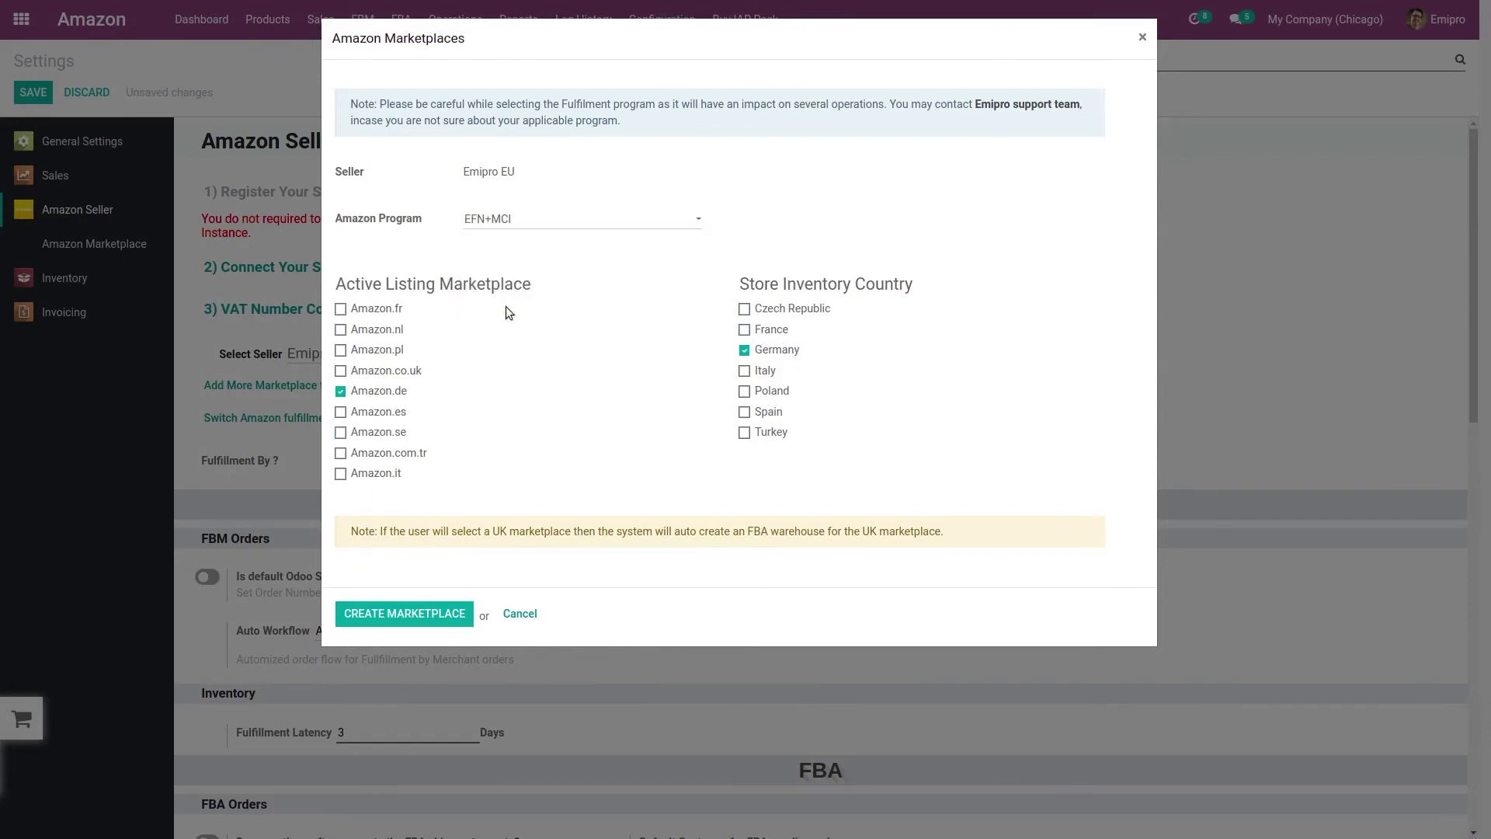
click(340, 311)
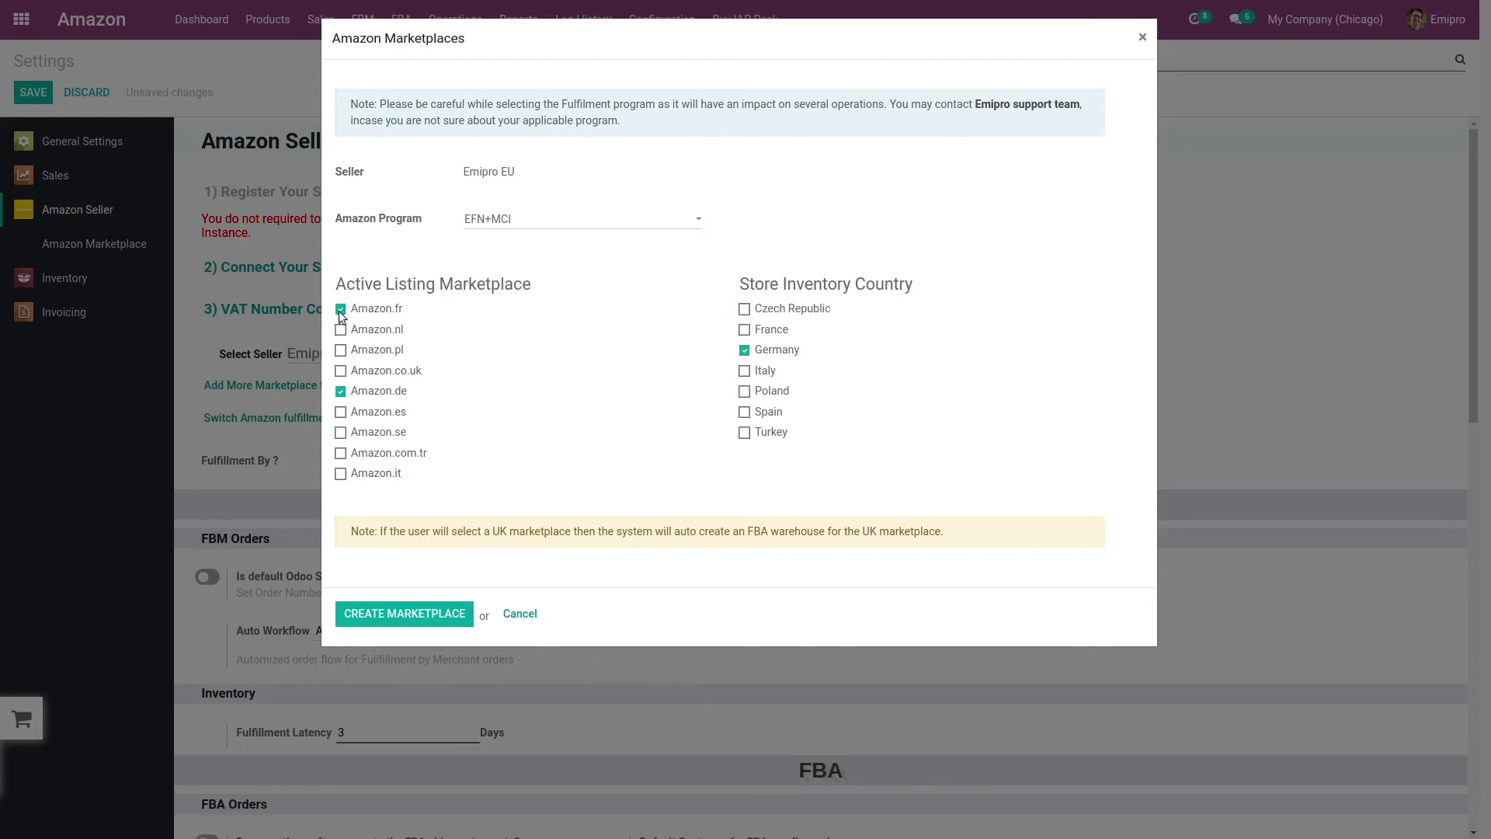
click(340, 349)
click(341, 412)
click(744, 310)
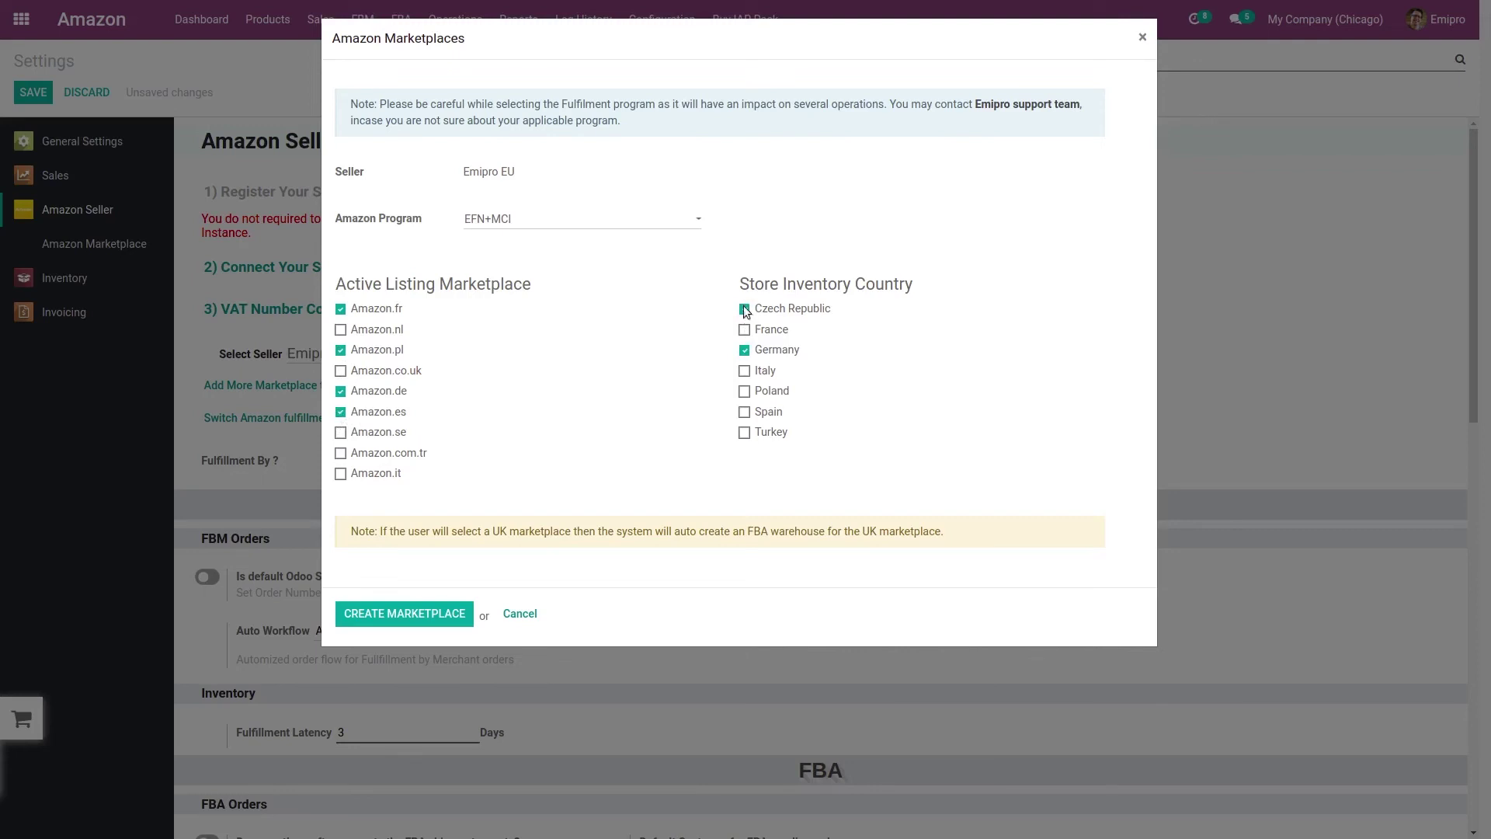